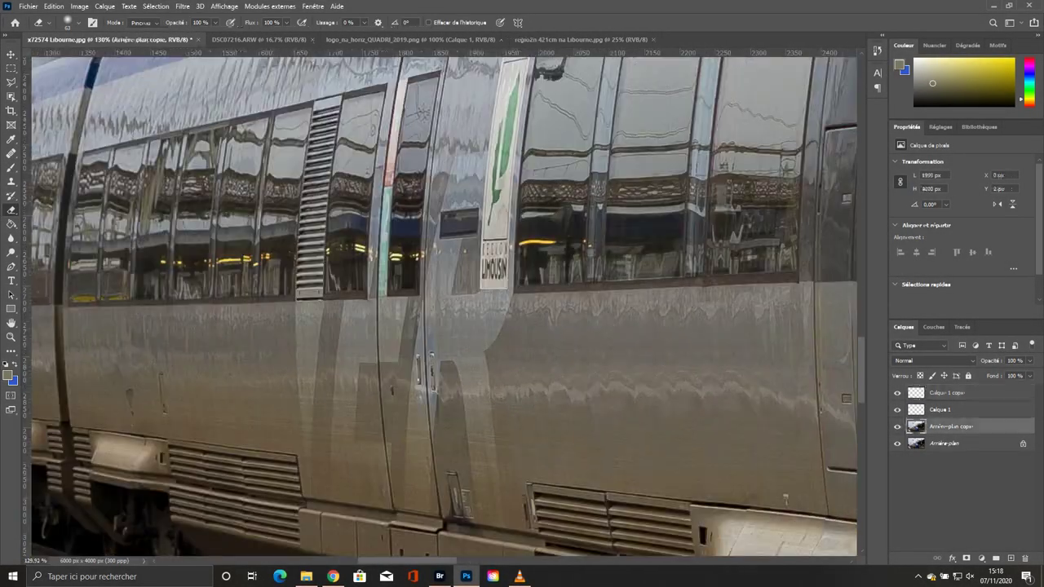
Clone grey body texture over the region logo panel and its green stripe beside the door.
{"action": "scroll", "coordinate": [522, 187], "scroll_direction": "up", "scroll_amount": 3}
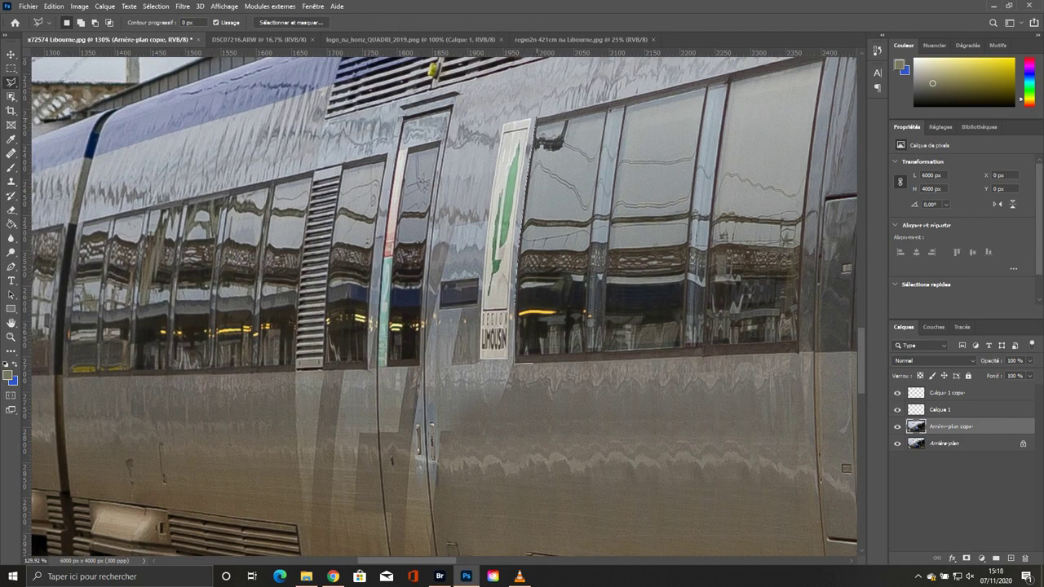
{"action": "key", "text": "s"}
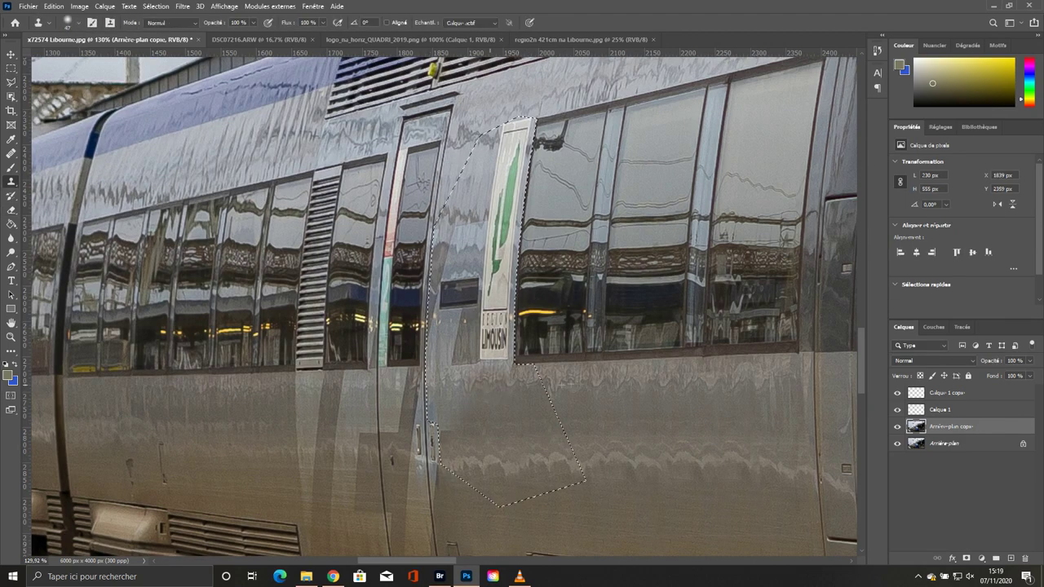
{"action": "scroll", "coordinate": [460, 359], "scroll_direction": "up", "scroll_amount": 2}
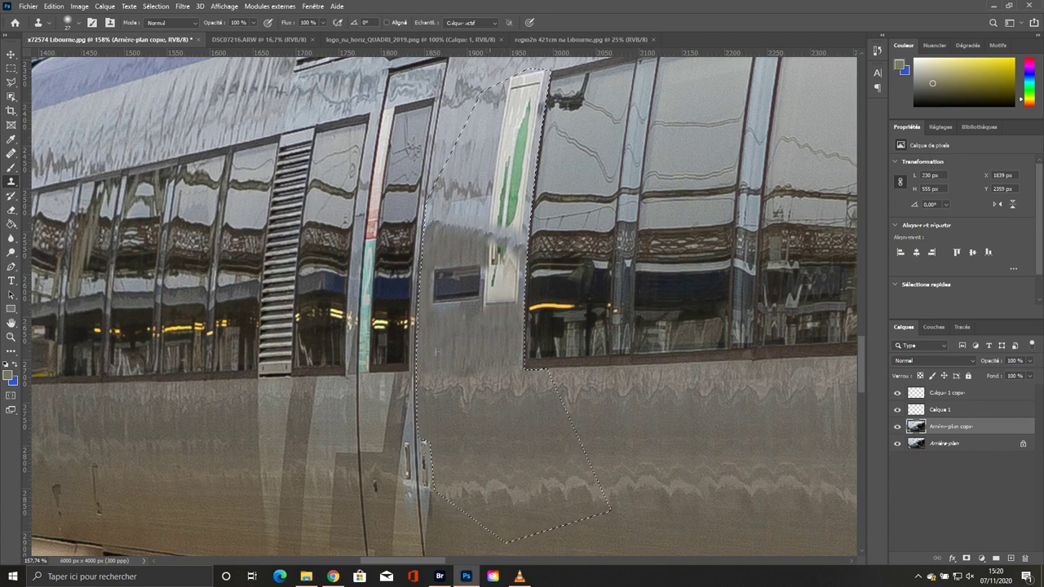
{"action": "key", "text": "ctrl+0"}
{"action": "scroll", "coordinate": [441, 310], "scroll_direction": "up", "scroll_amount": 10}
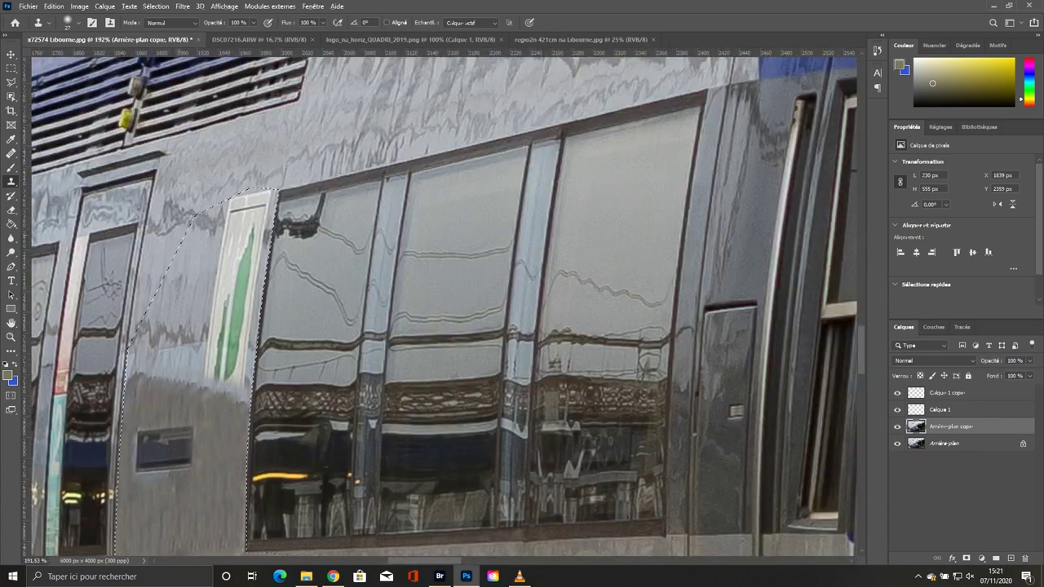
{"action": "left_click_drag", "start_coordinate": [235, 199], "coordinate": [241, 347]}
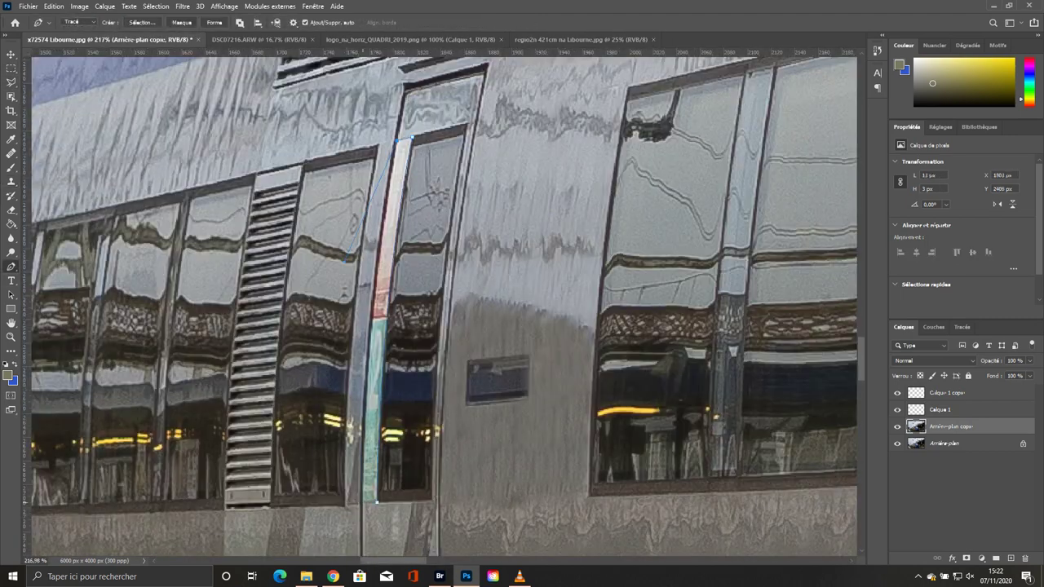
Turn the traced door-strip outlines into selections so the coloured strips can be cloned out.
{"action": "key", "text": "Return"}
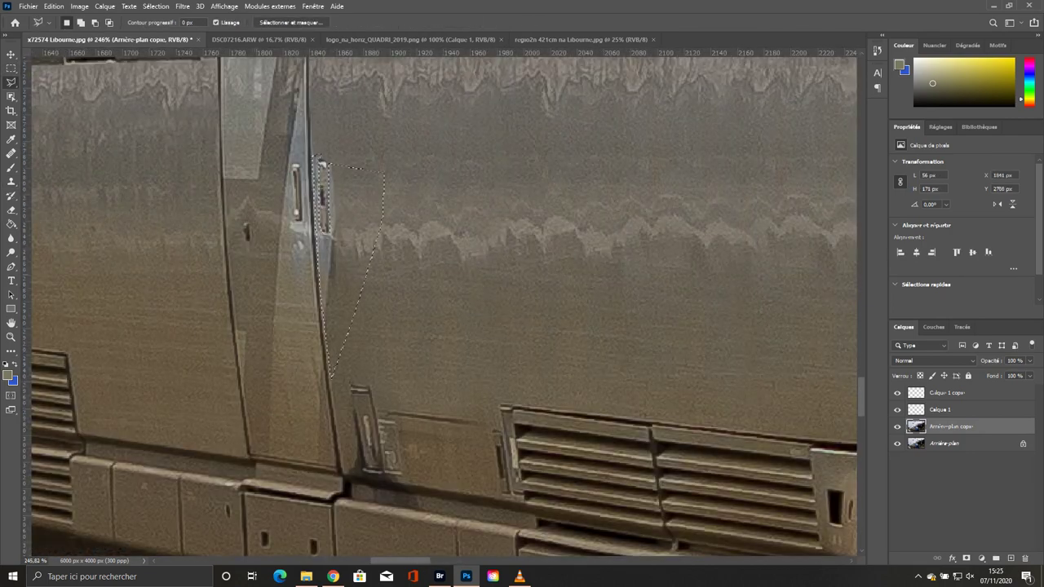
{"action": "key", "text": "m"}
{"action": "left_click", "coordinate": [103, 93]}
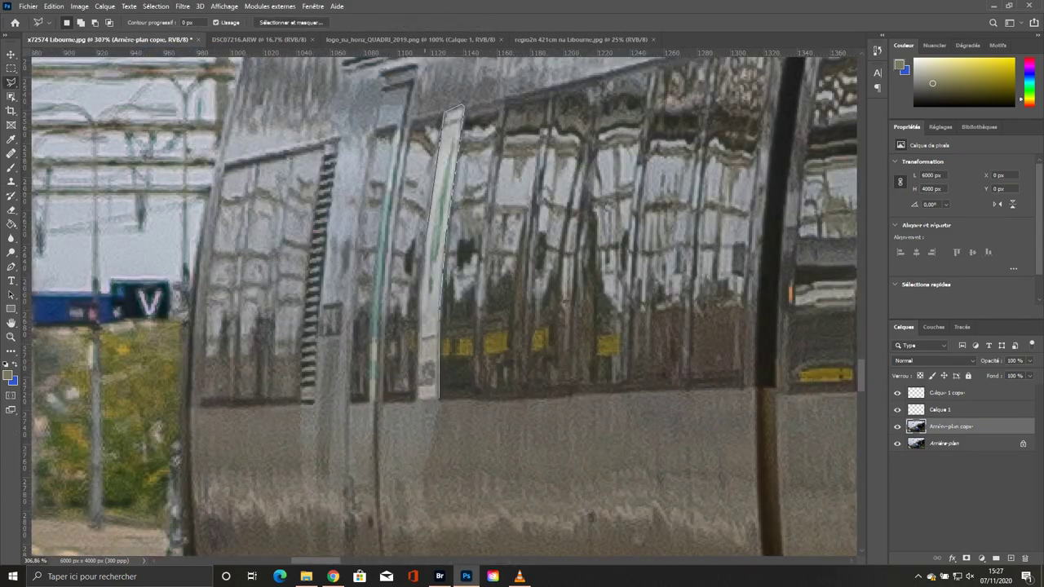
{"action": "key", "text": "s"}
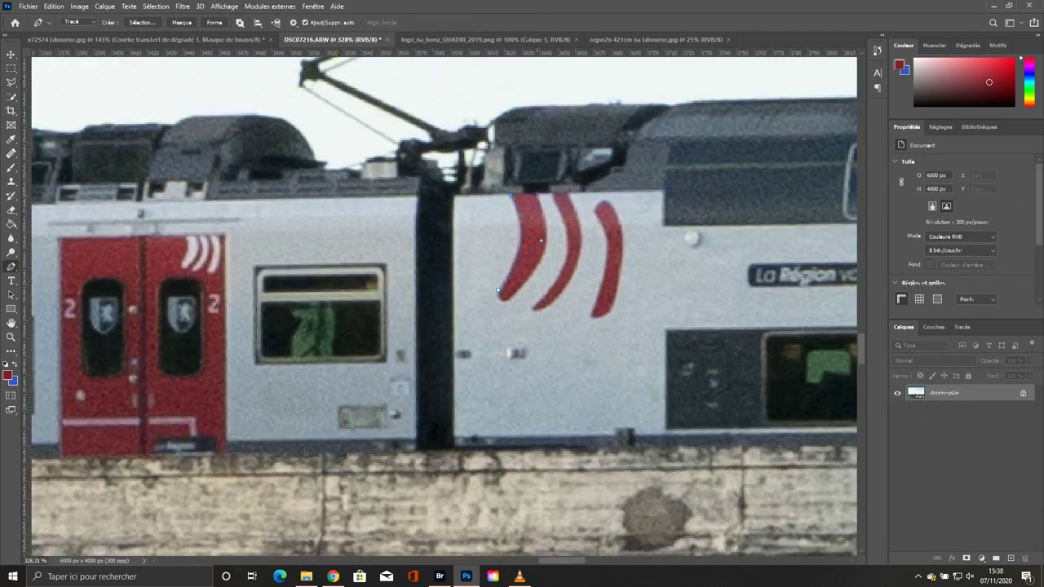
Make a selection from the stripe path and transform the pasted red stripes beside the door.
{"action": "right_click", "coordinate": [587, 230]}
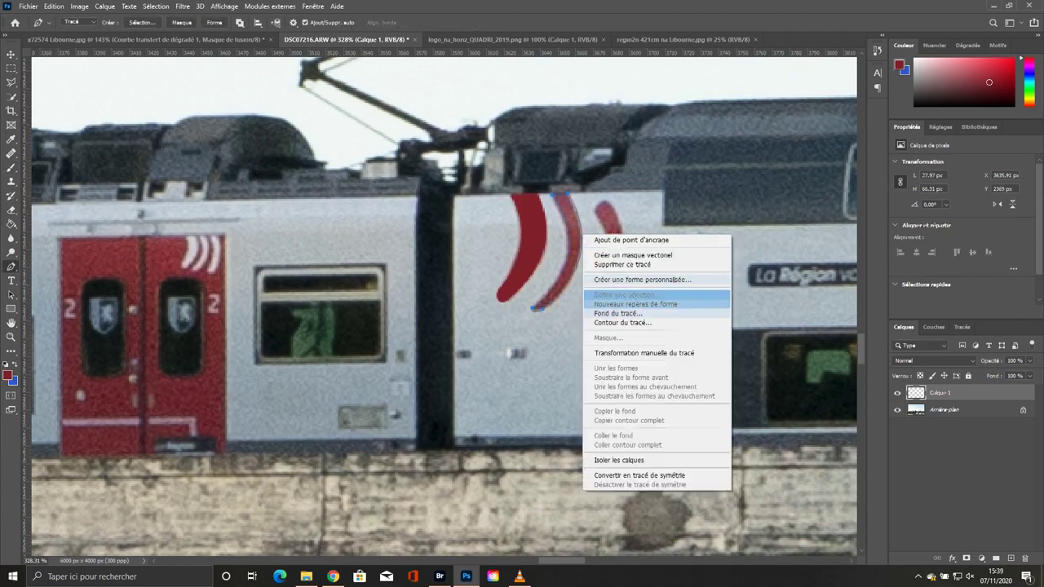
{"action": "left_click", "coordinate": [632, 299]}
{"action": "right_click", "coordinate": [594, 245]}
{"action": "left_click", "coordinate": [652, 123]}
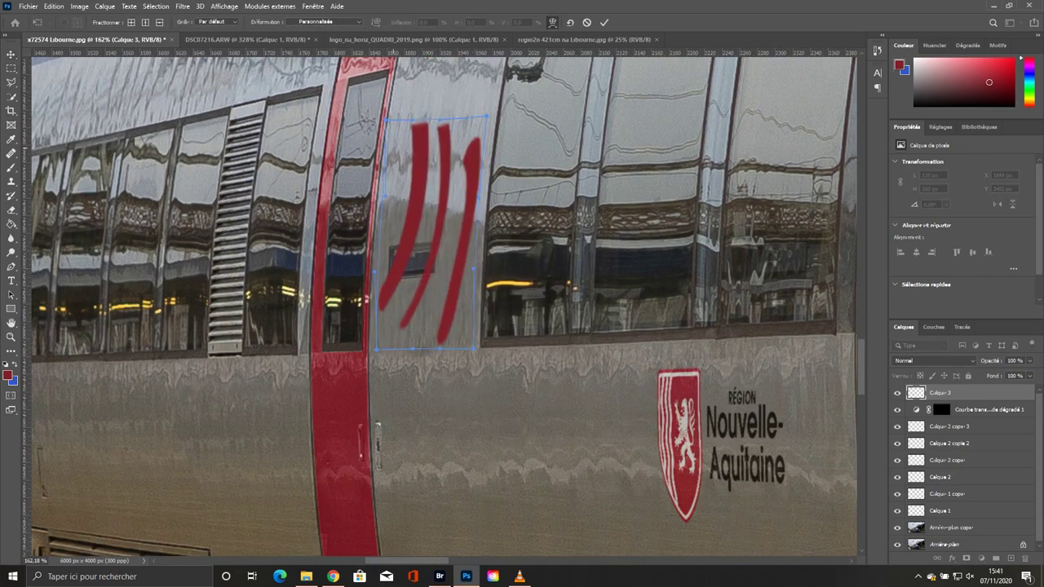
{"action": "right_click", "coordinate": [445, 176]}
{"action": "left_click", "coordinate": [513, 226]}
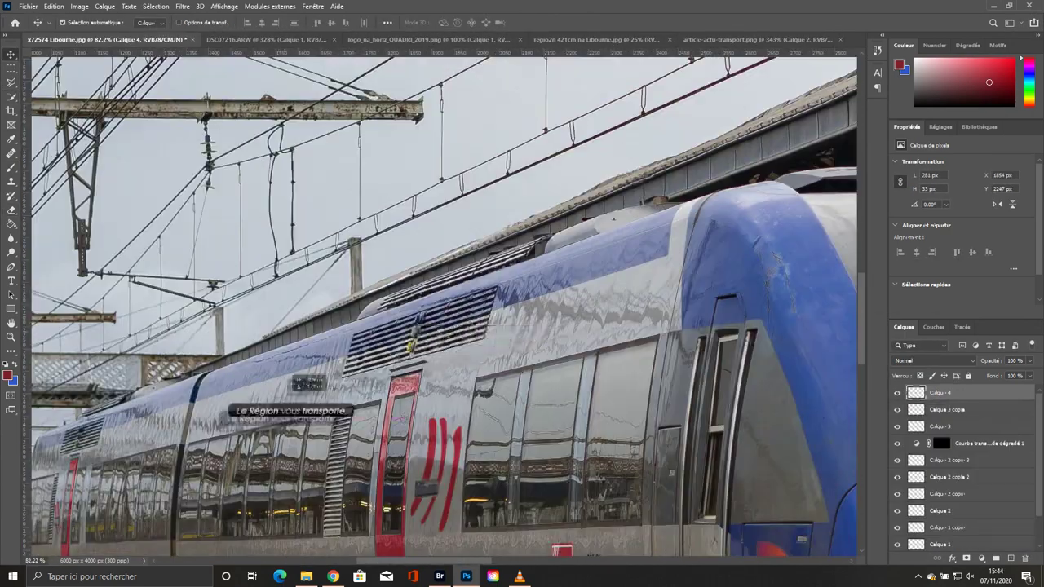
Distort and perspective-warp the 'La Région vous transporte' banner to follow the train body.
{"action": "scroll", "coordinate": [274, 408], "scroll_direction": "up", "scroll_amount": 5}
{"action": "right_click", "coordinate": [256, 175]}
{"action": "left_click", "coordinate": [277, 269]}
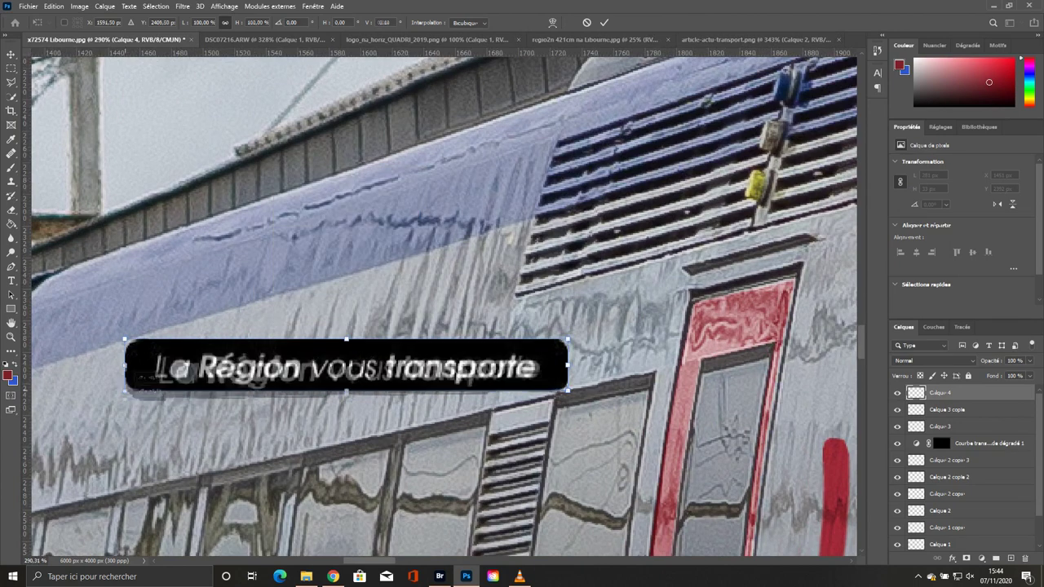
{"action": "left_click_drag", "start_coordinate": [147, 388], "coordinate": [136, 483]}
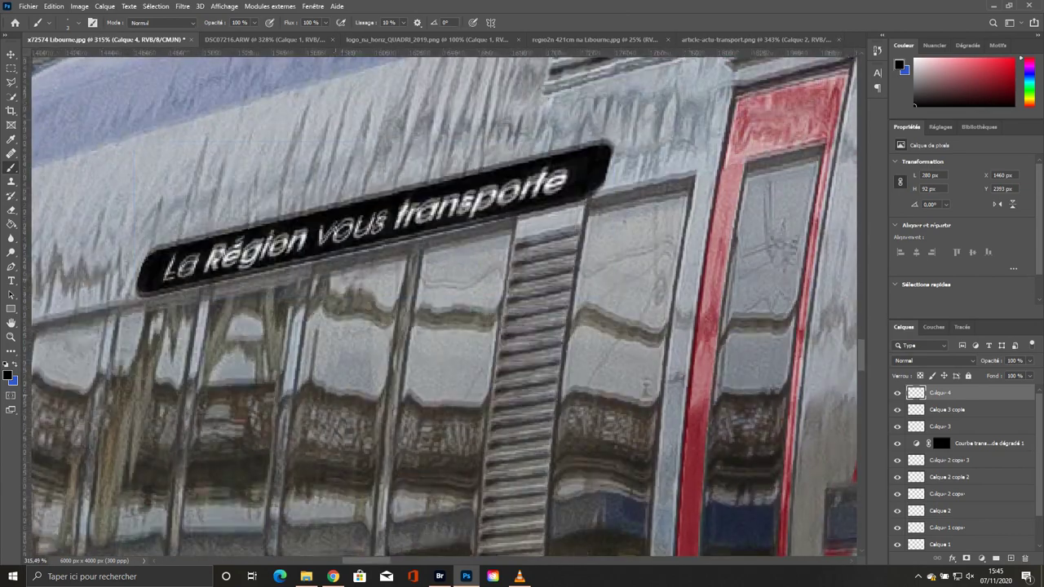
{"action": "right_click", "coordinate": [346, 263]}
{"action": "left_click", "coordinate": [368, 314]}
{"action": "mouse_move", "coordinate": [368, 314]}
{"action": "left_mouse_down"}
{"action": "mouse_move", "coordinate": [390, 213]}
{"action": "mouse_move", "coordinate": [310, 245]}
{"action": "left_mouse_up"}
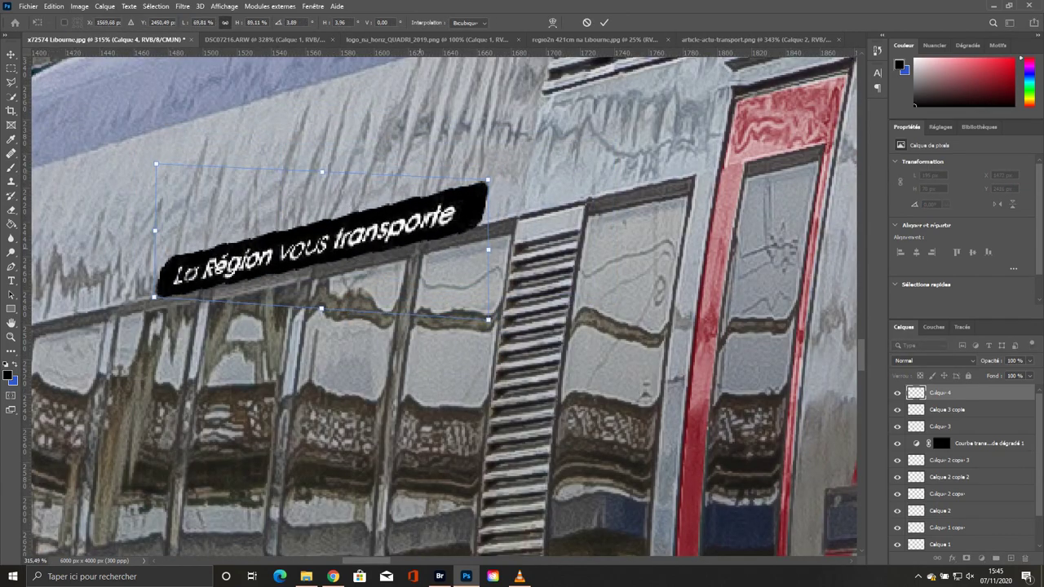
{"action": "key", "text": "Return"}
Scale the banner down to about 69% and commit it.
{"action": "scroll", "coordinate": [754, 379], "scroll_direction": "down", "scroll_amount": 3}
{"action": "key", "text": "ctrl+t"}
{"action": "left_click_drag", "start_coordinate": [615, 272], "coordinate": [559, 293]}
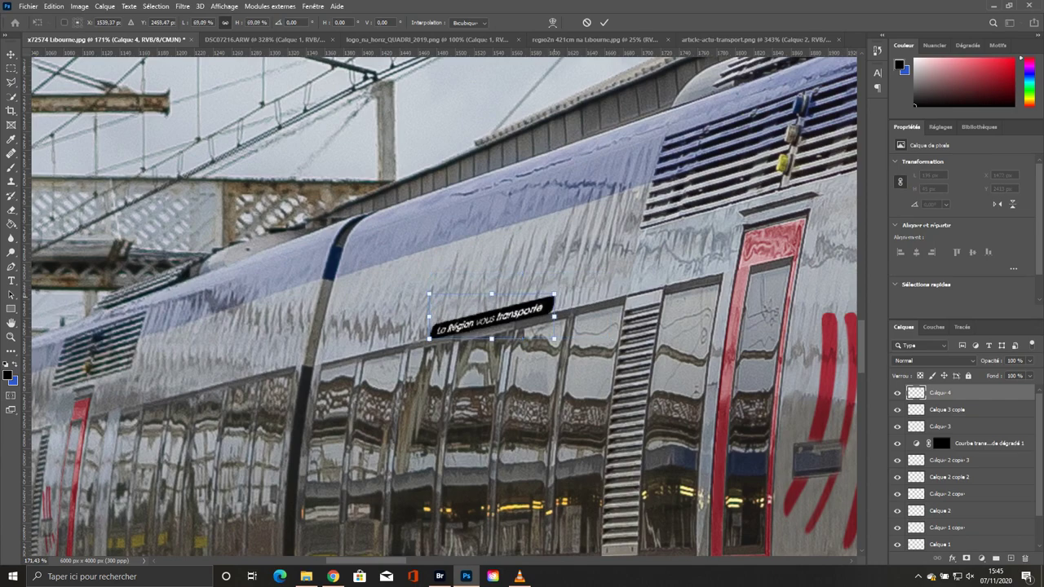
{"action": "key", "text": "Return"}
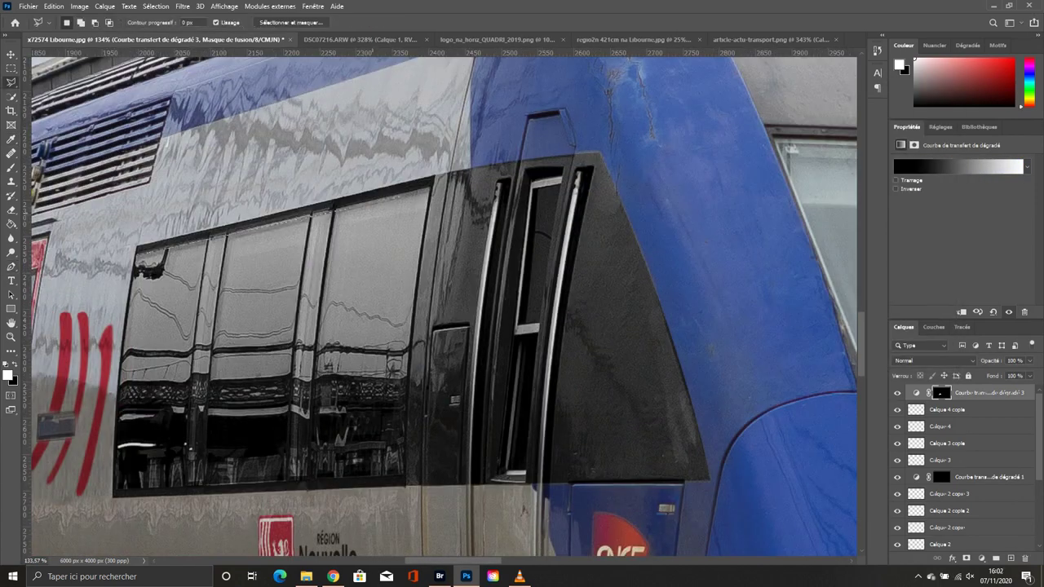
Erase the band mask at 24% opacity and turn the traced window path into a selection.
{"action": "key", "text": "e"}
{"action": "key", "text": "x"}
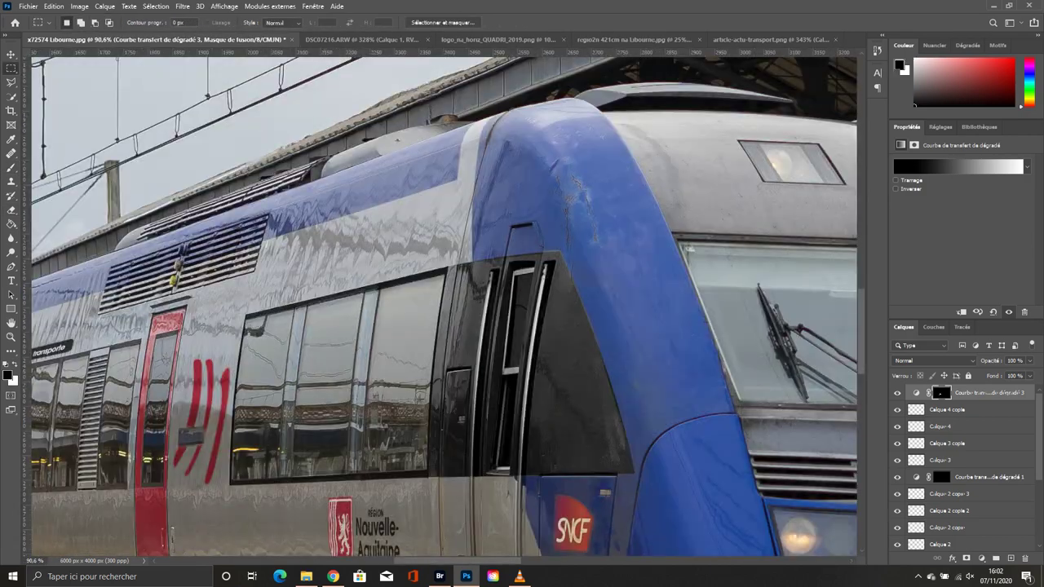
{"action": "key", "text": "p"}
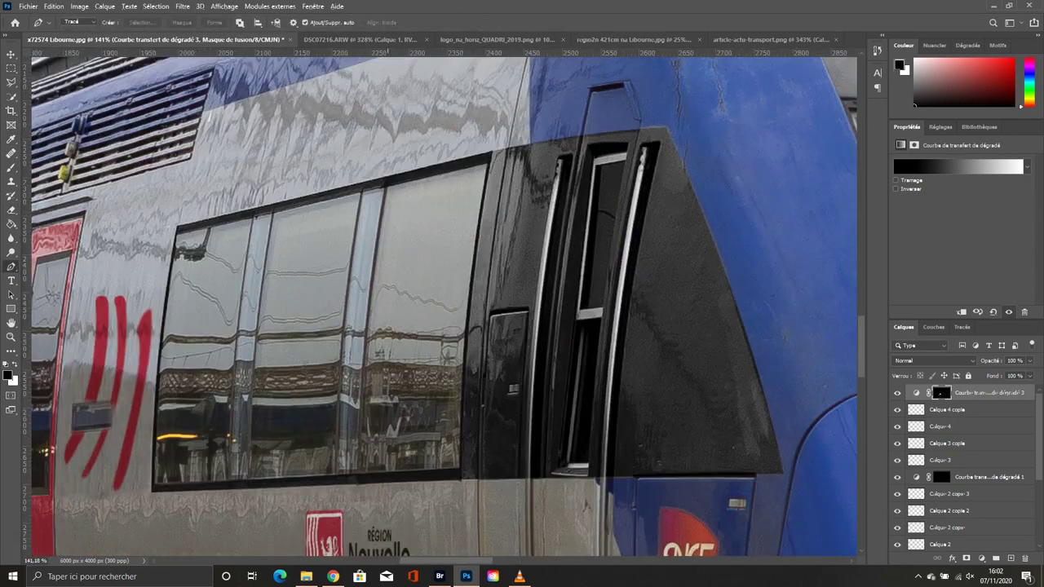
{"action": "key", "text": "ctrl+Return"}
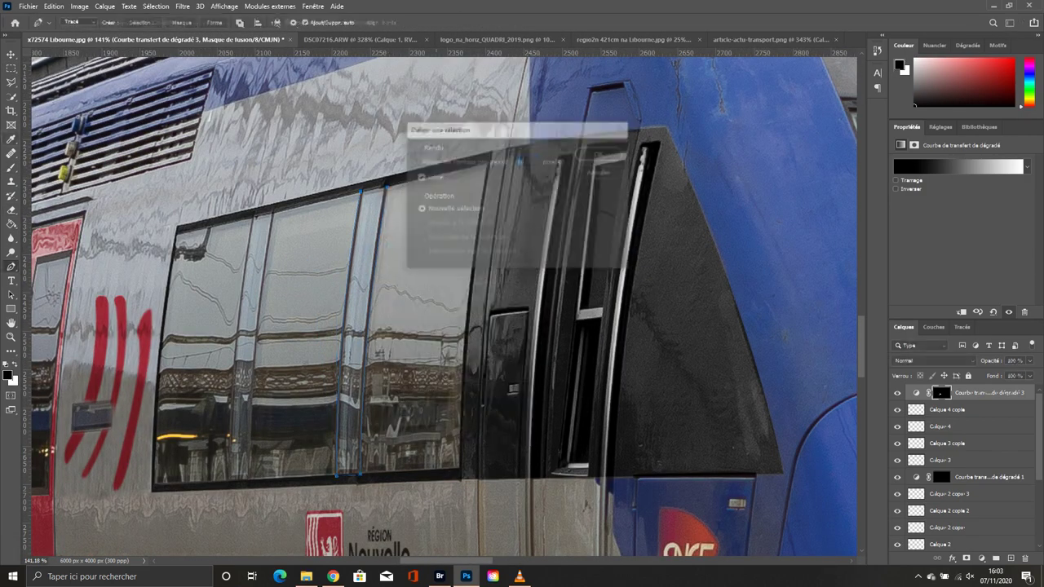
Convert another traced window edge into a selection on the band mask, then fit the photo on screen.
{"action": "key", "text": "m"}
{"action": "key", "text": "p"}
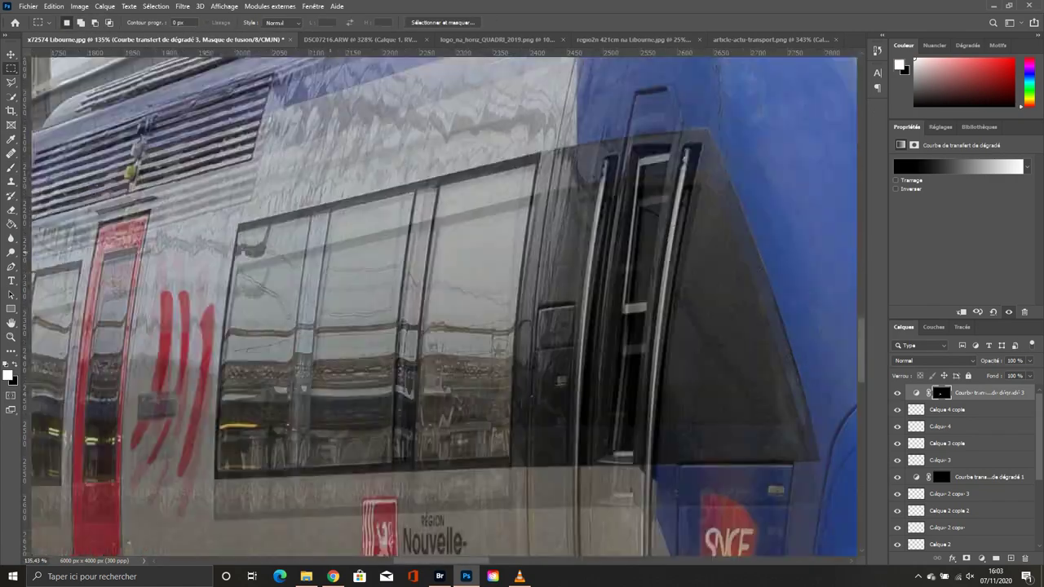
{"action": "scroll", "coordinate": [302, 226], "scroll_direction": "up", "scroll_amount": 3}
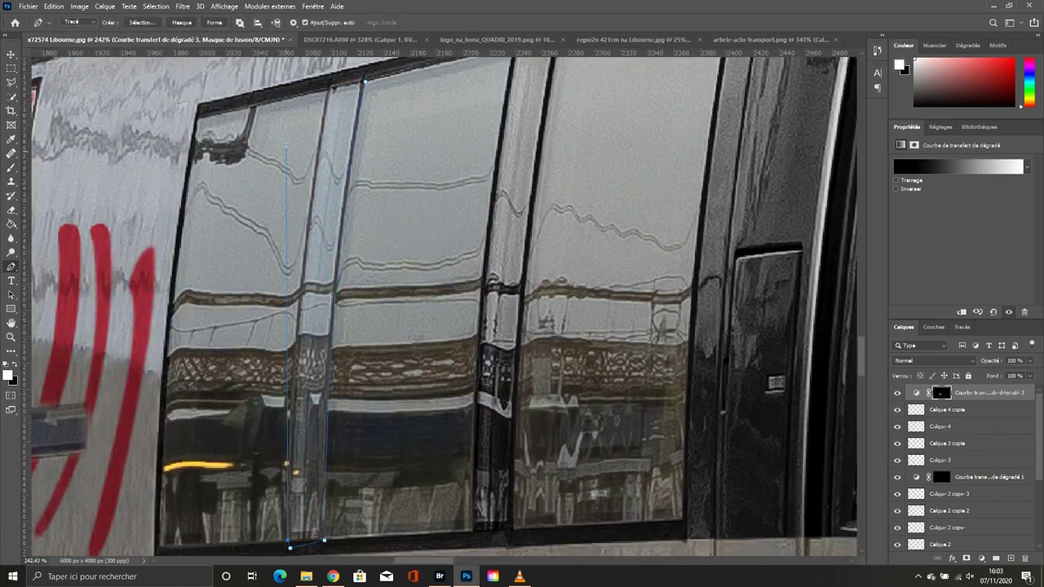
{"action": "key", "text": "ctrl+Return"}
{"action": "key", "text": "m"}
{"action": "right_click", "coordinate": [186, 95]}
{"action": "left_click", "coordinate": [208, 102]}
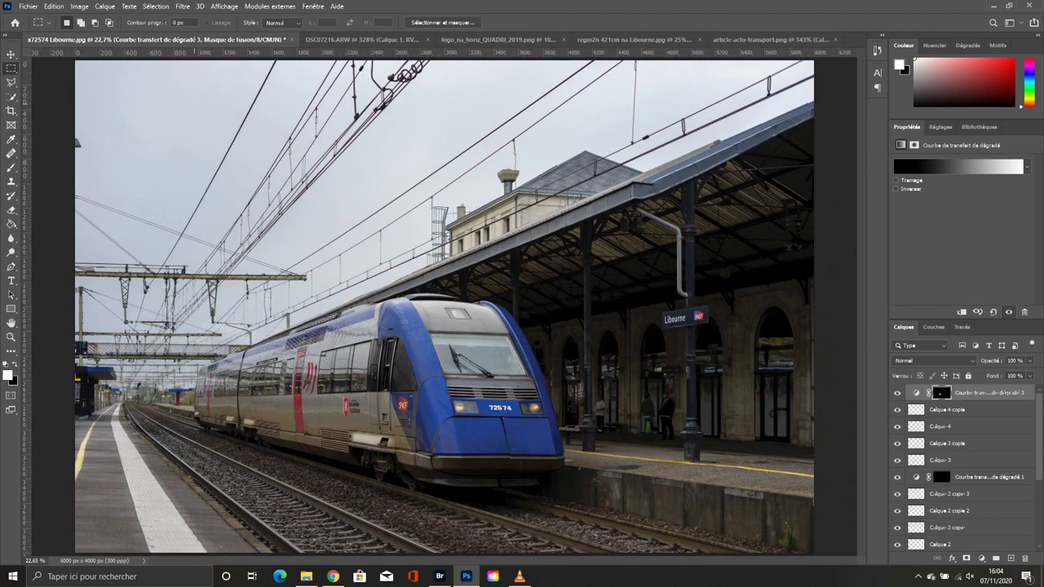
Lasso, then path-trace along the front door frame to refine the dark band's mask edge.
{"action": "scroll", "coordinate": [428, 359], "scroll_direction": "up", "scroll_amount": 3}
{"action": "scroll", "coordinate": [428, 359], "scroll_direction": "up", "scroll_amount": 2}
{"action": "key", "text": "l"}
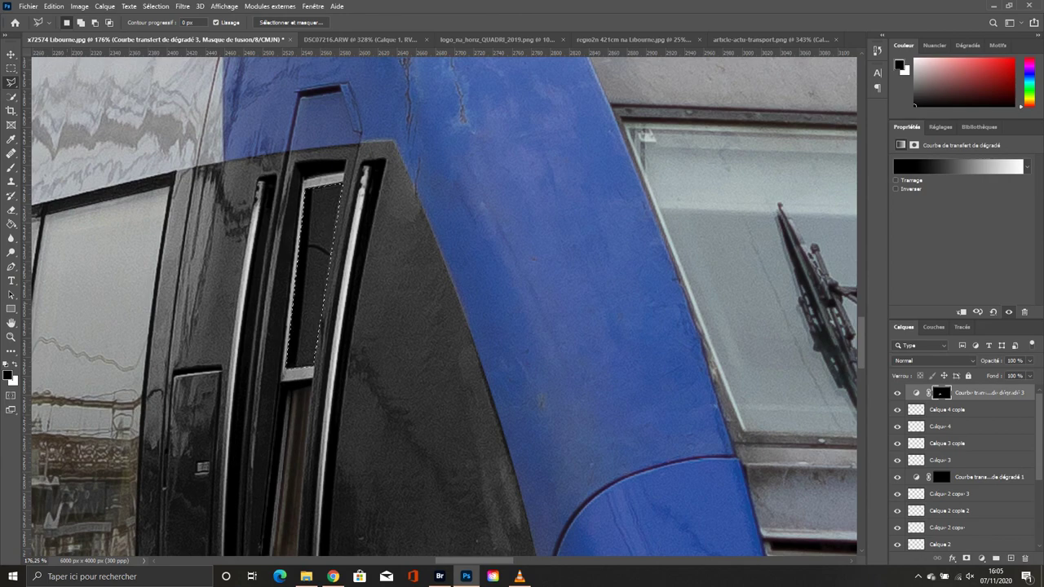
{"action": "right_click", "coordinate": [308, 158]}
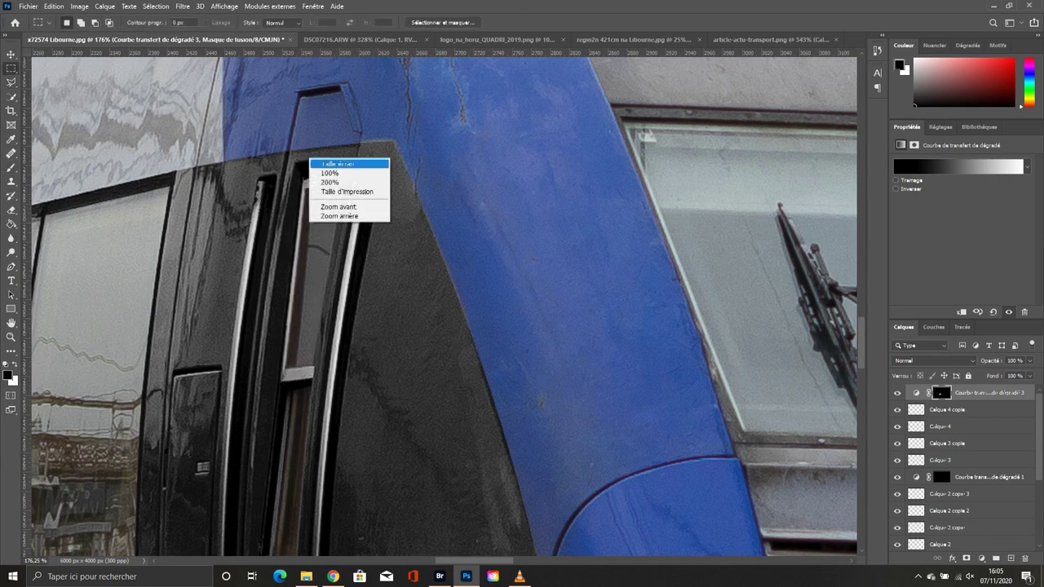
{"action": "scroll", "coordinate": [308, 158], "scroll_direction": "down", "scroll_amount": 1}
{"action": "key", "text": "p"}
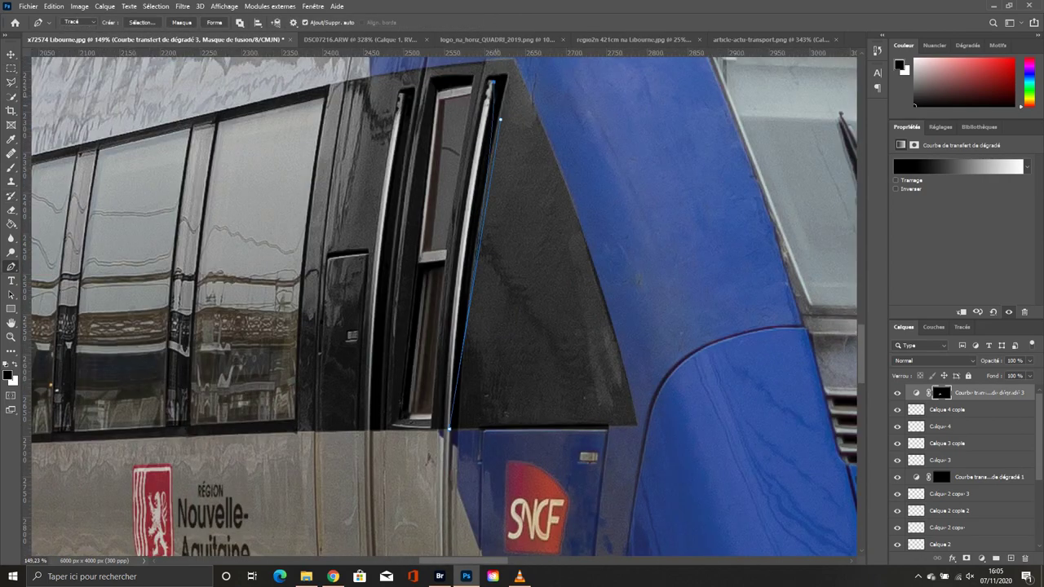
{"action": "scroll", "coordinate": [511, 317], "scroll_direction": "up", "scroll_amount": 3}
{"action": "scroll", "coordinate": [511, 317], "scroll_direction": "down", "scroll_amount": 1}
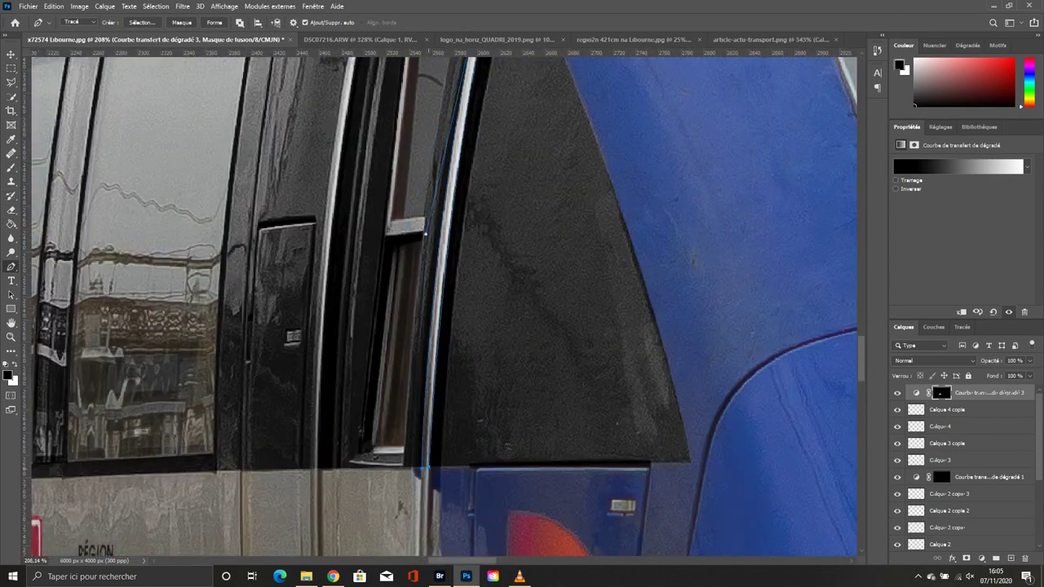